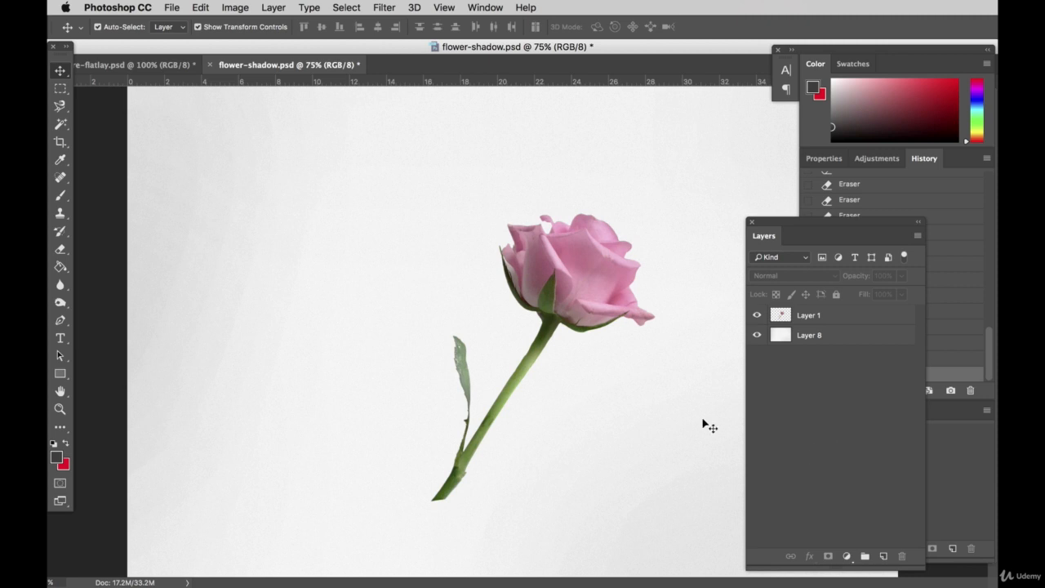
- Reposition the cut-out rose on Layer 1 slightly to the left on the white background
drag(577, 296, 519, 342)
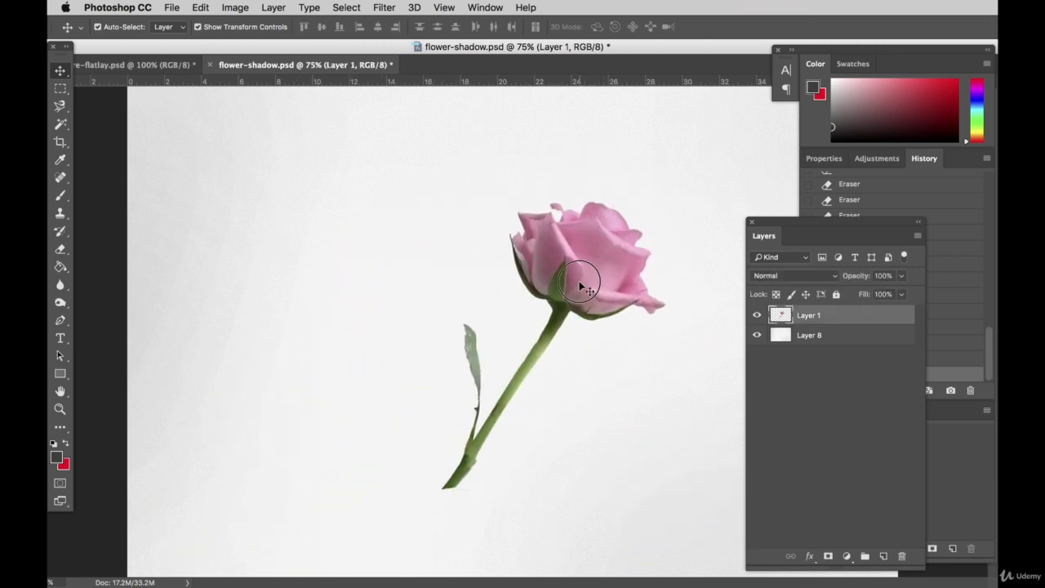
drag(582, 286, 543, 301)
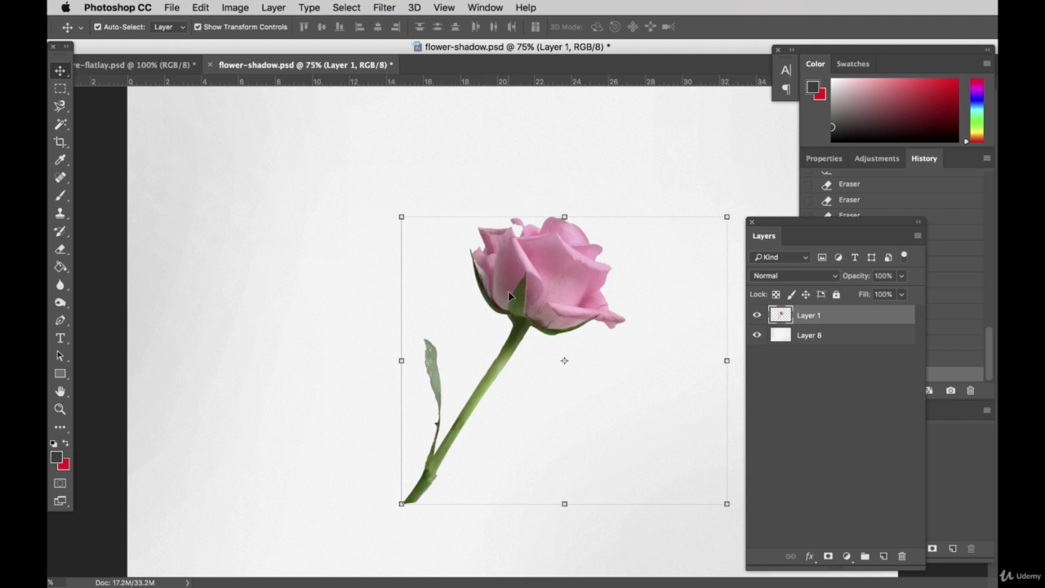
drag(508, 290, 490, 280)
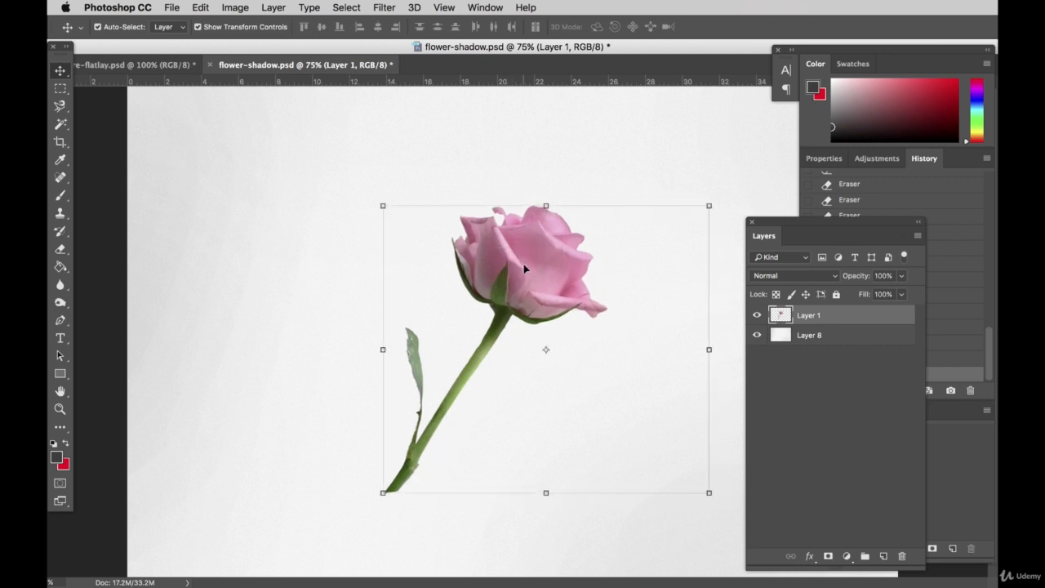
- Create a new layer for brush work and name it "shadow"
click(883, 556)
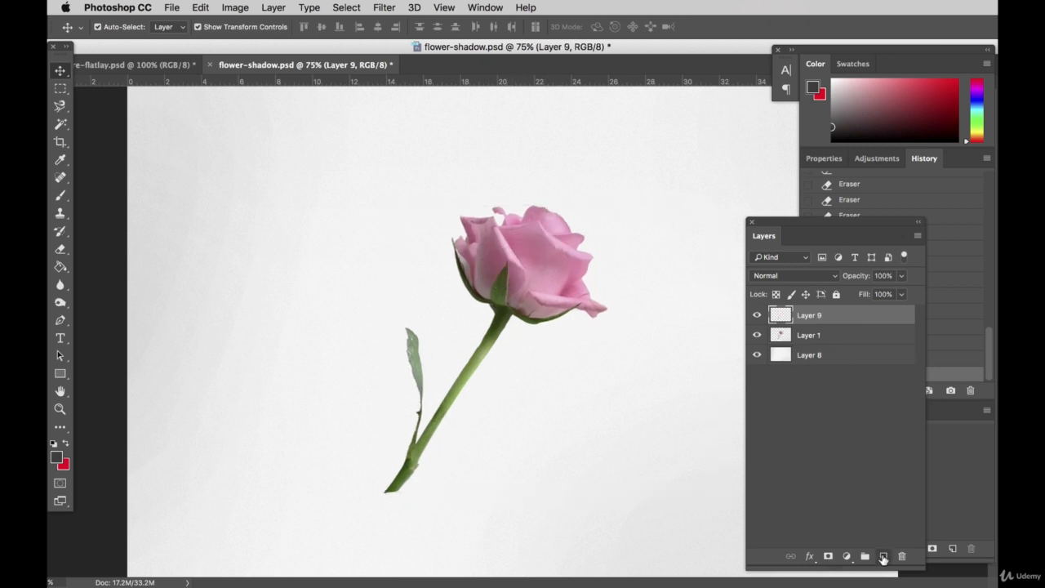
click(59, 195)
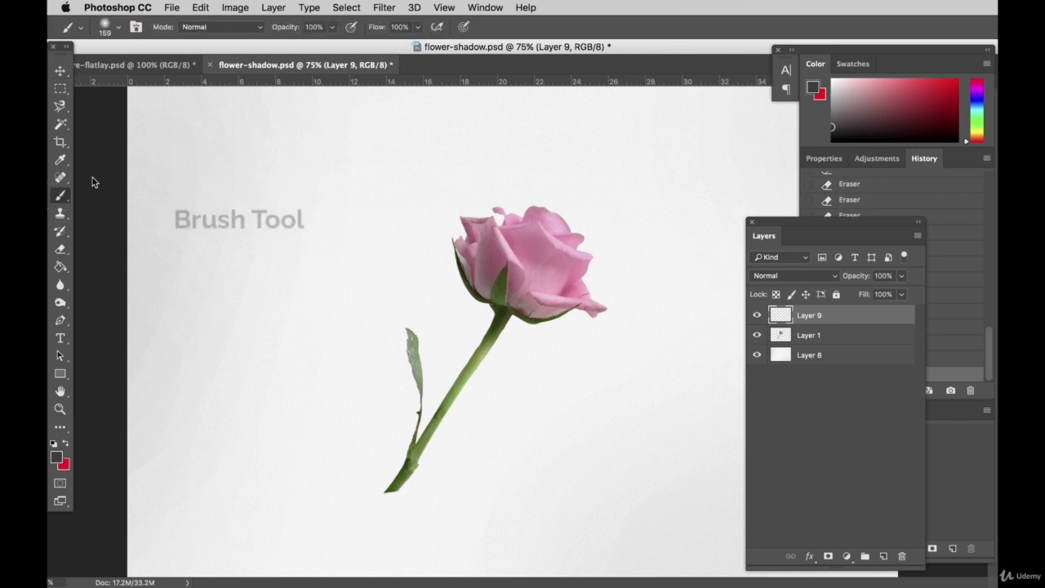
double_click(805, 315)
text(shadow)
key(Return)
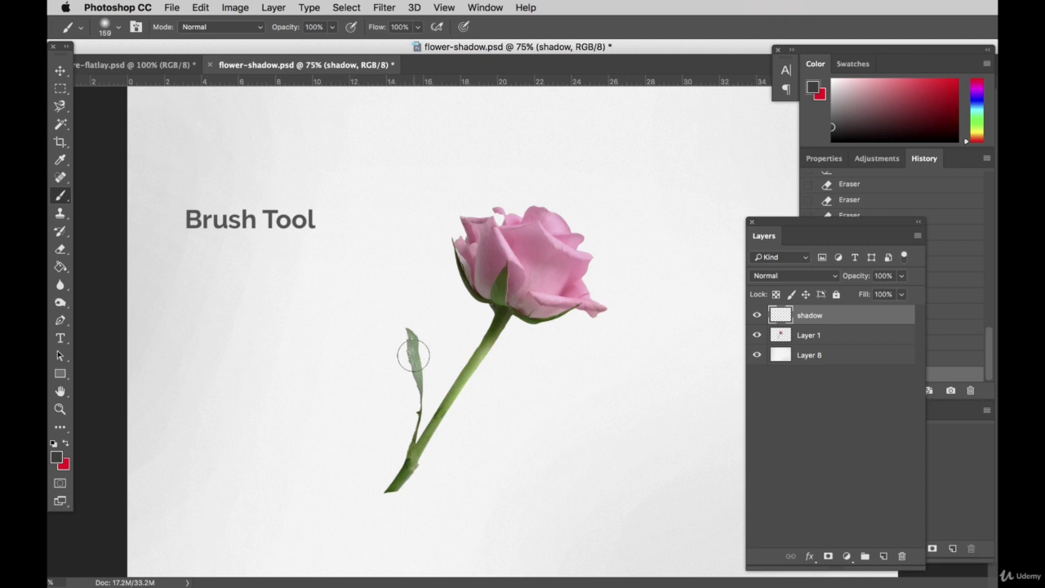
- Paint a soft dark shadow beside the flower head and leaf, placing the shadow layer beneath Layer 1
mouse_move(464, 249)
mouse_down()
mouse_move(459, 292)
mouse_move(478, 312)
mouse_up()
drag(840, 318, 826, 345)
mouse_move(485, 289)
mouse_down()
mouse_move(483, 327)
mouse_move(461, 291)
mouse_move(472, 263)
mouse_move(493, 309)
mouse_up()
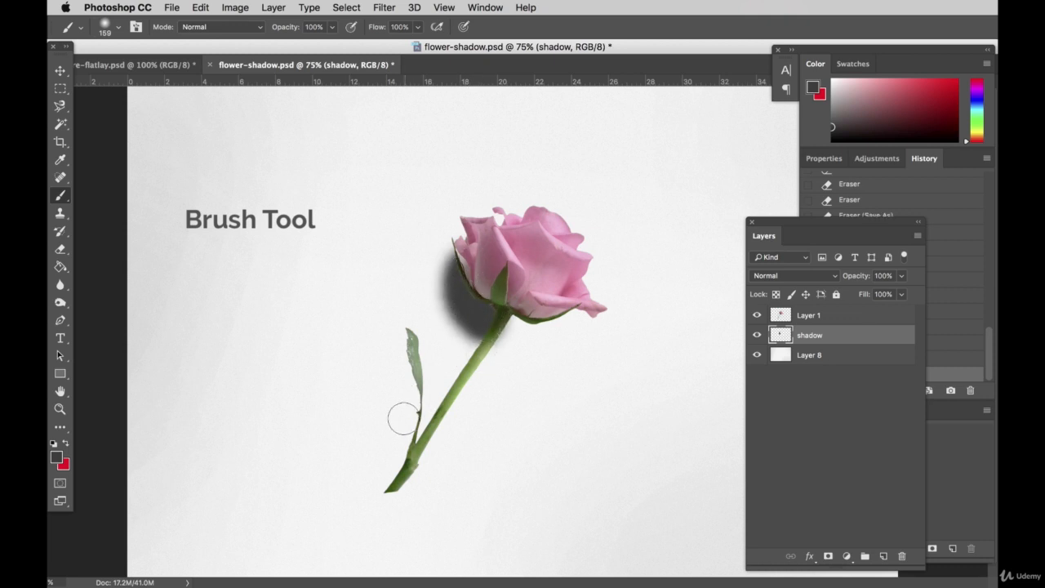
mouse_move(398, 458)
mouse_down()
mouse_move(413, 403)
mouse_move(397, 347)
mouse_move(395, 408)
mouse_up()
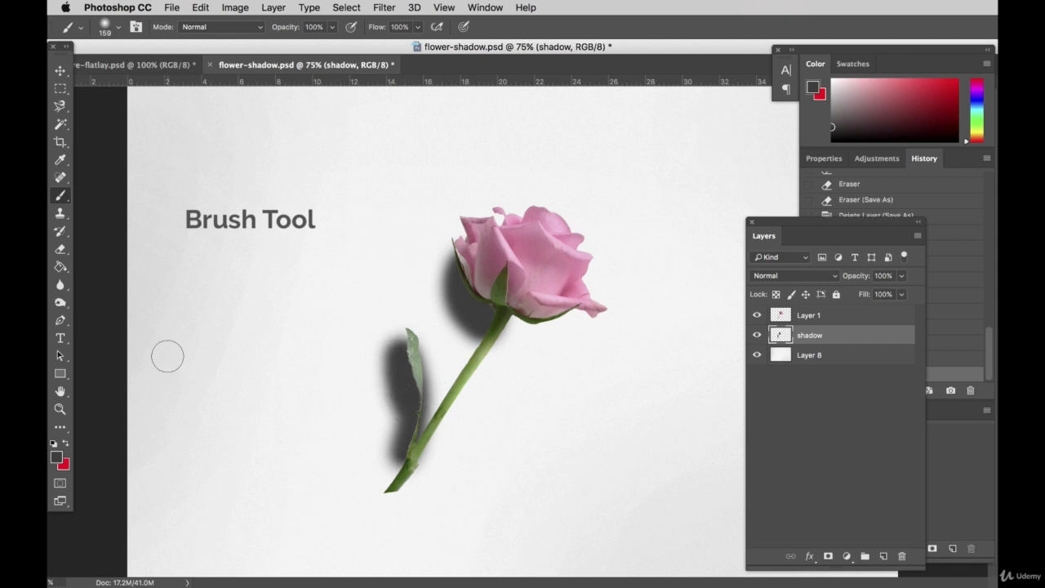
- Reduce the brush size to 91 px and paint the shadow along the stem down to its lower end
click(121, 29)
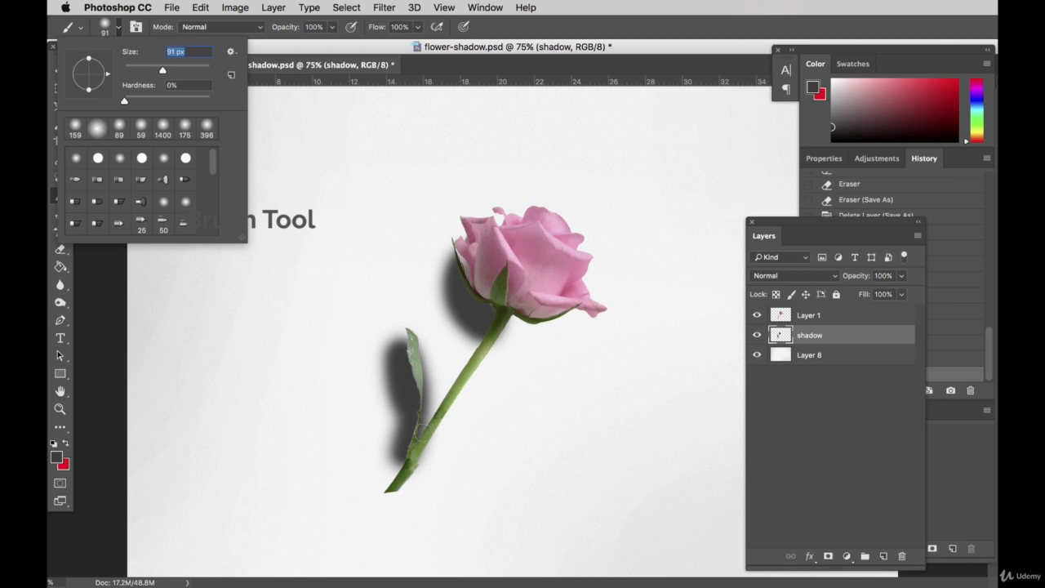
key(Return)
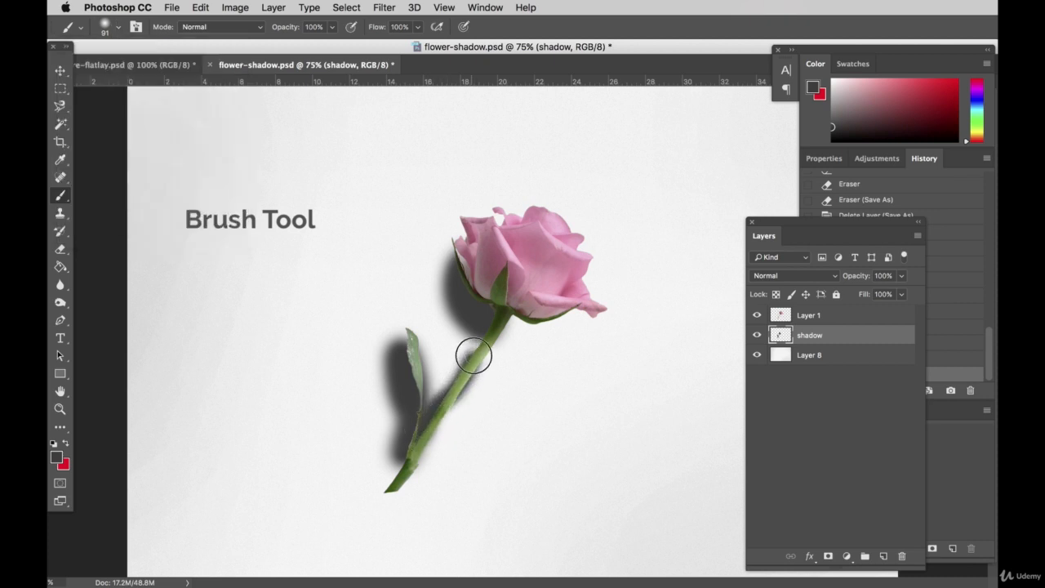
drag(473, 356, 492, 312)
mouse_move(386, 451)
mouse_down()
mouse_move(386, 490)
mouse_move(409, 427)
mouse_move(402, 355)
mouse_up()
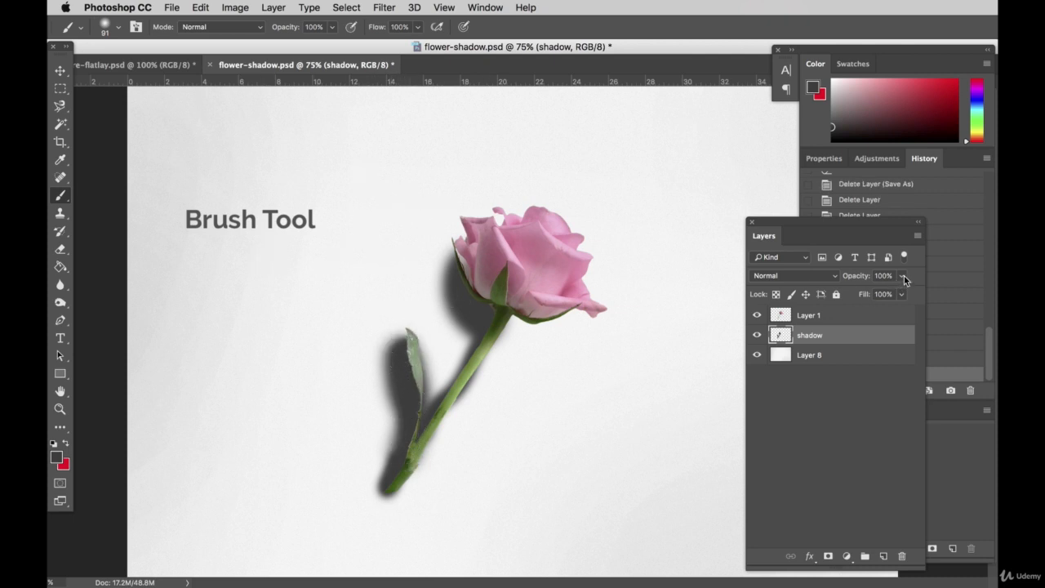
- Lower the opacity of the shadow layer to 18%
click(903, 276)
click(848, 294)
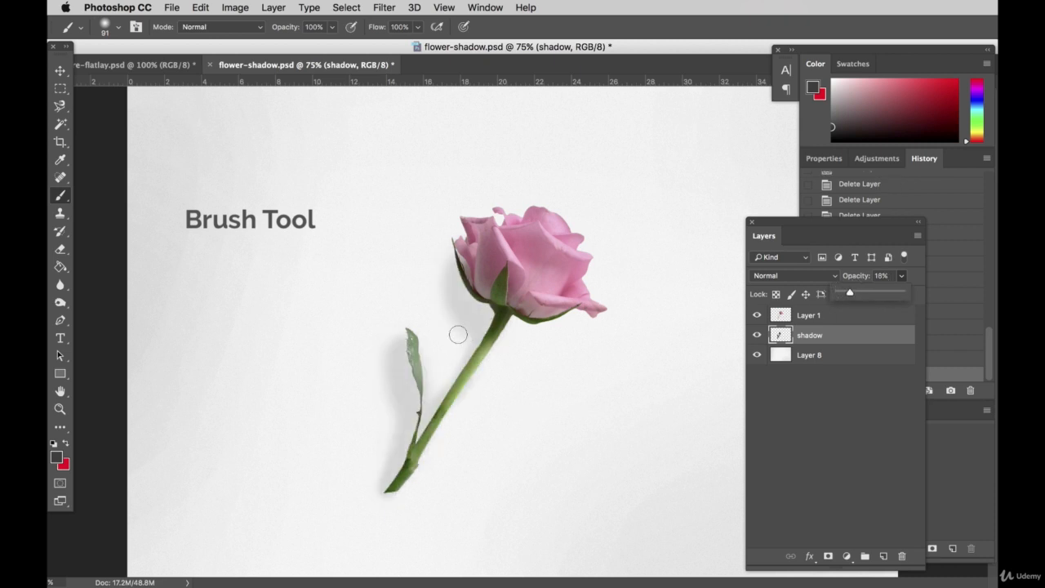
- Soften the outer edges of the shadow around the leaf, stem and flower head with the Eraser tool
click(68, 583)
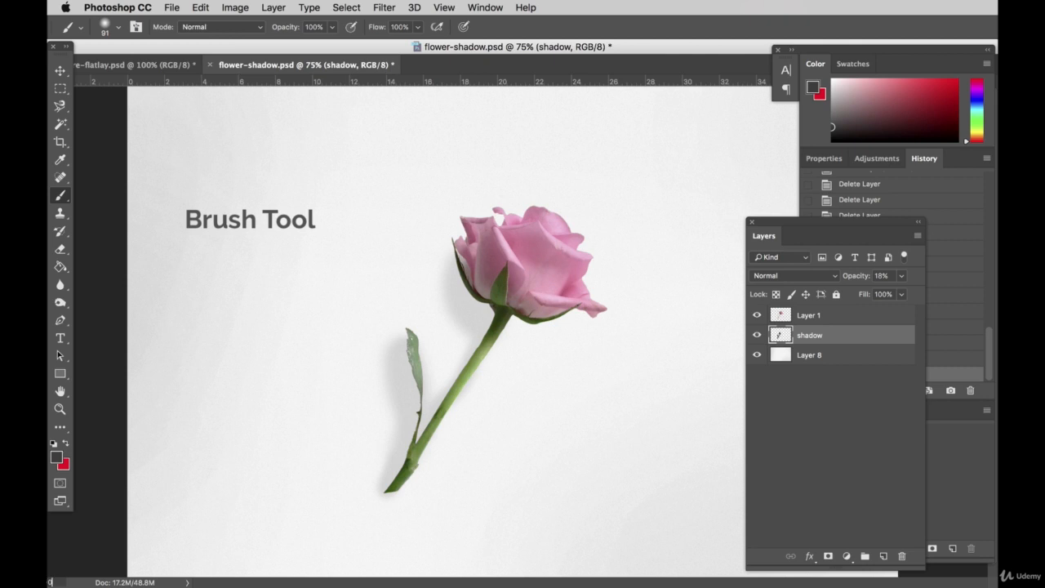
text(100)
key(Return)
scroll(450, 418, down, 2)
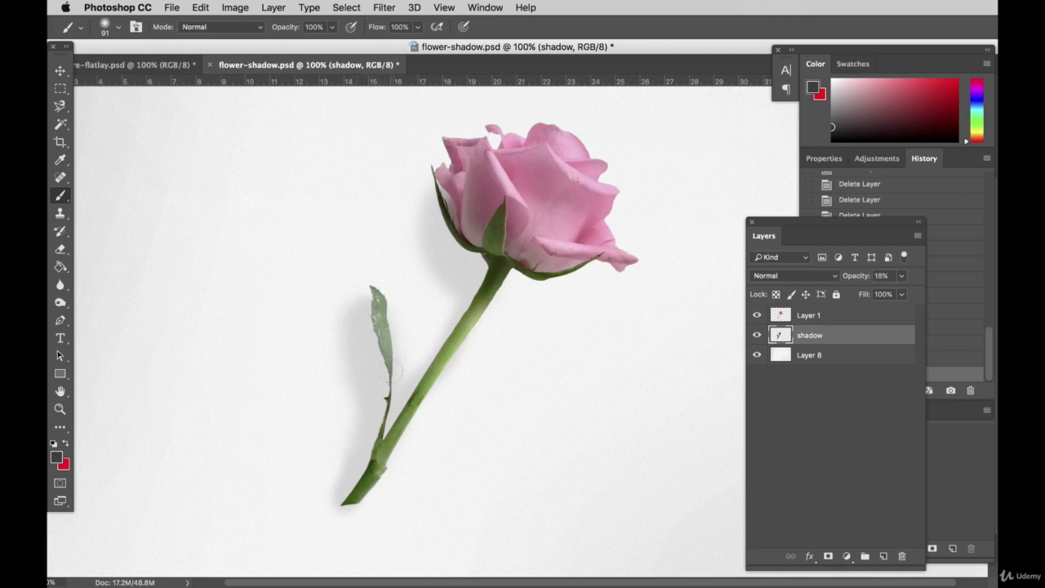
click(66, 249)
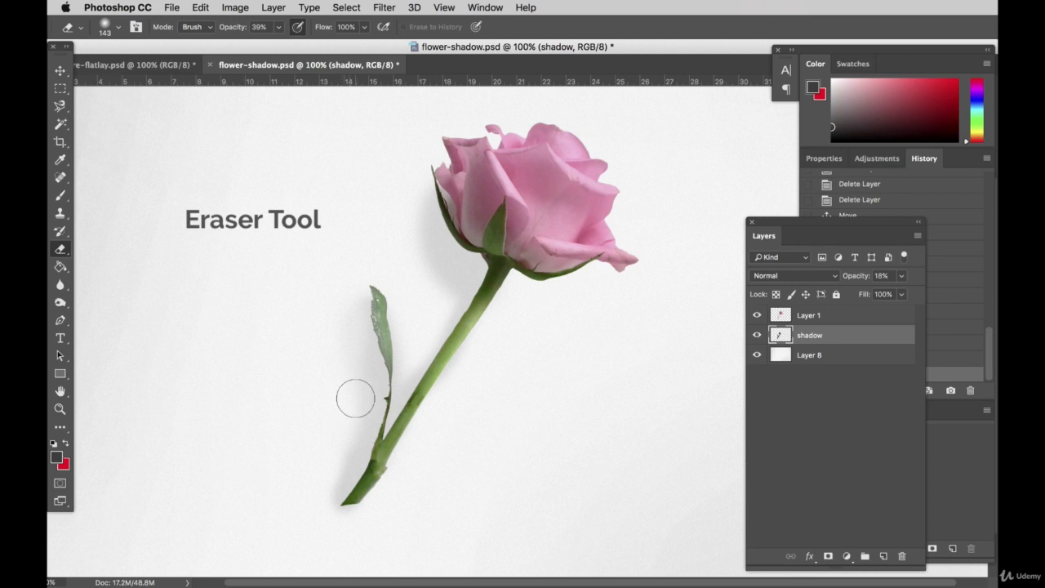
drag(354, 399, 320, 354)
mouse_move(352, 420)
mouse_down()
mouse_move(337, 365)
mouse_move(363, 360)
mouse_move(400, 299)
mouse_move(394, 283)
mouse_up()
mouse_move(450, 386)
mouse_down()
mouse_move(487, 338)
mouse_move(478, 355)
mouse_up()
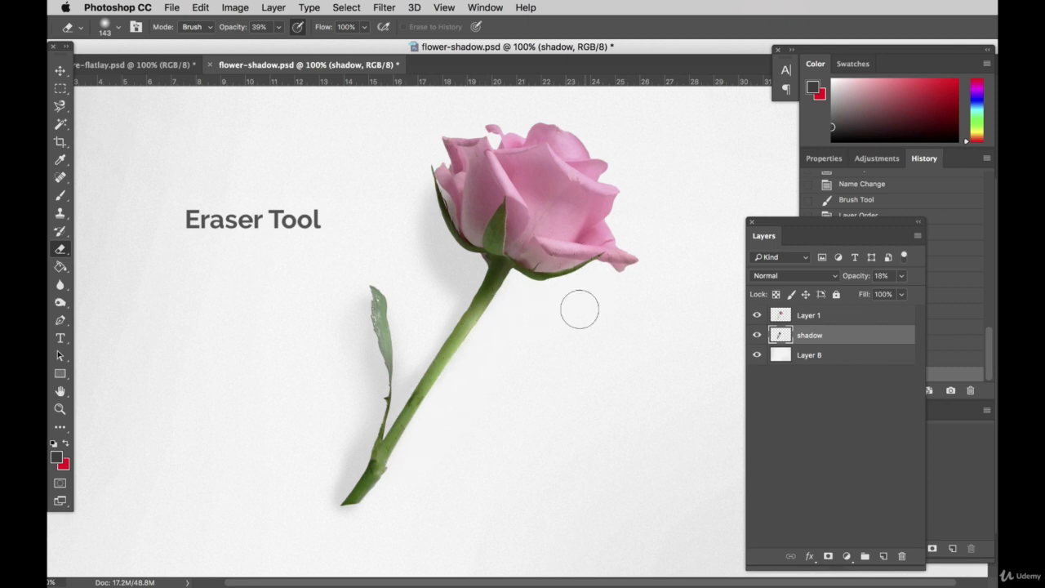
drag(350, 525, 369, 510)
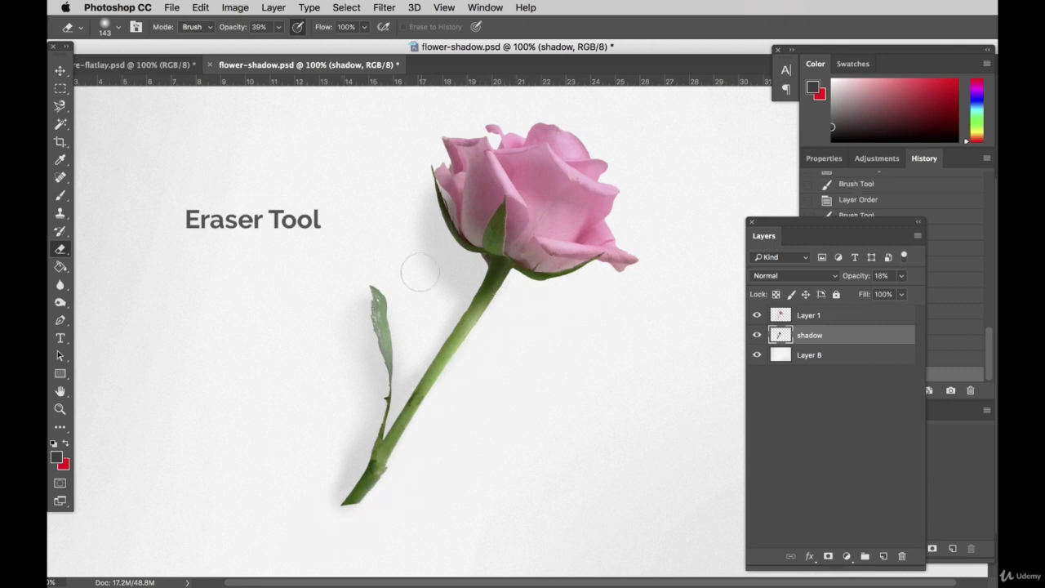
mouse_move(425, 294)
mouse_down()
mouse_move(414, 236)
mouse_move(417, 200)
mouse_up()
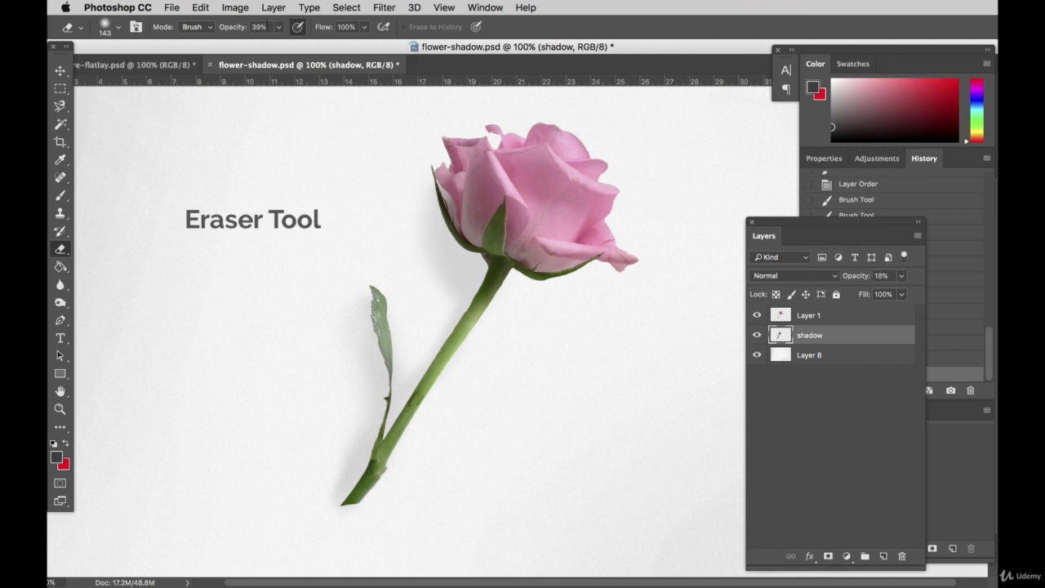
- Set the eraser opacity to 49% and fade the shadow edges further along the flower head, leaf and stem
click(279, 27)
drag(280, 47, 288, 47)
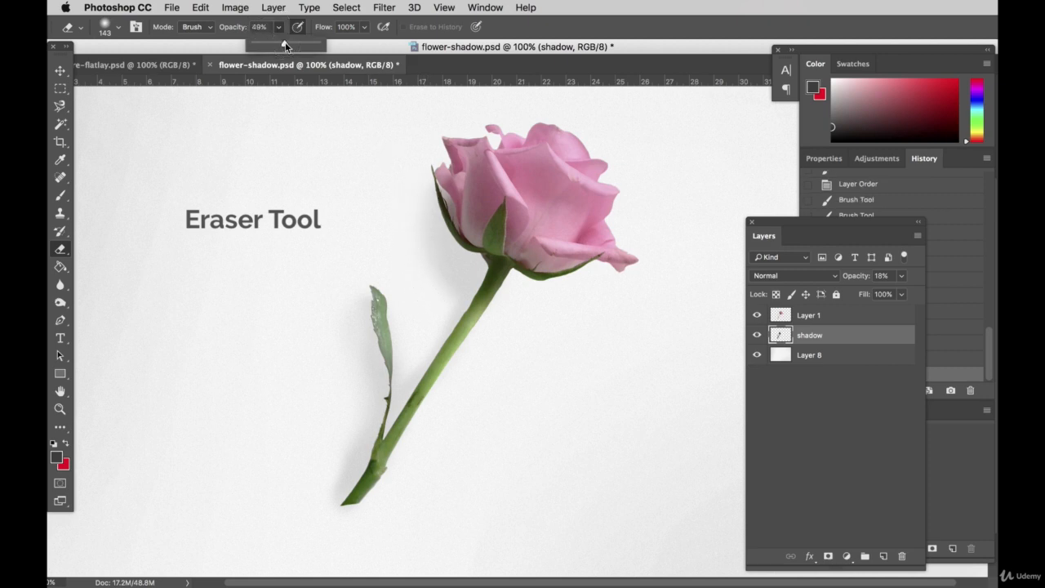
drag(430, 296, 424, 191)
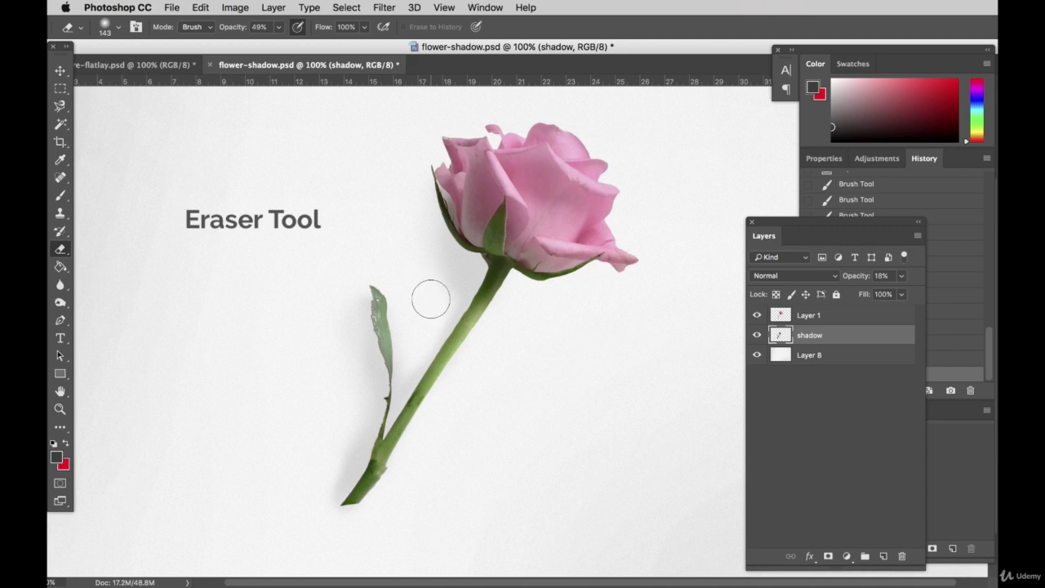
drag(429, 298, 405, 370)
mouse_move(363, 416)
mouse_down()
mouse_move(341, 403)
mouse_move(330, 316)
mouse_up()
drag(339, 455, 327, 494)
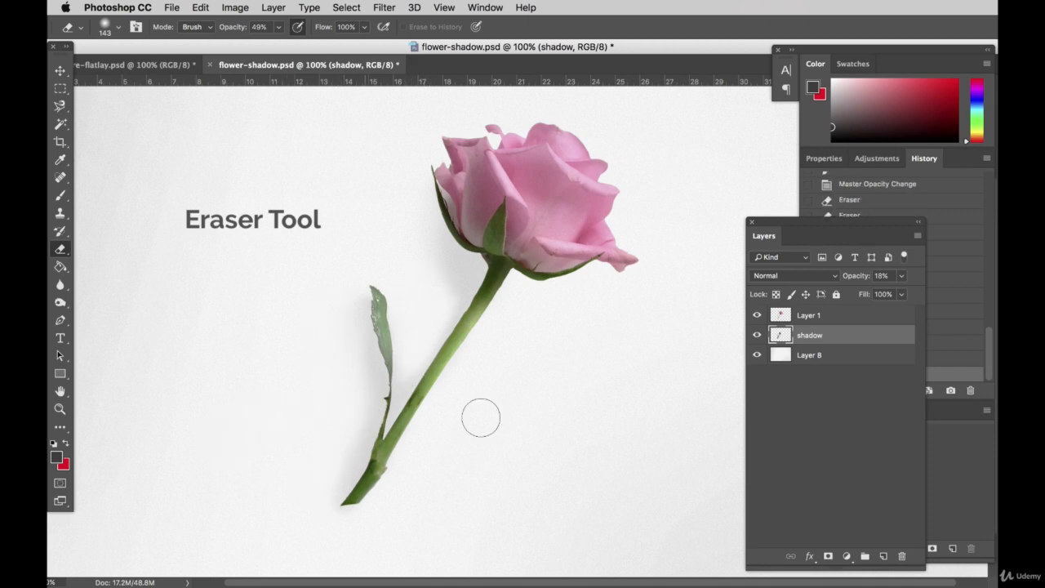
scroll(625, 431, up, 3)
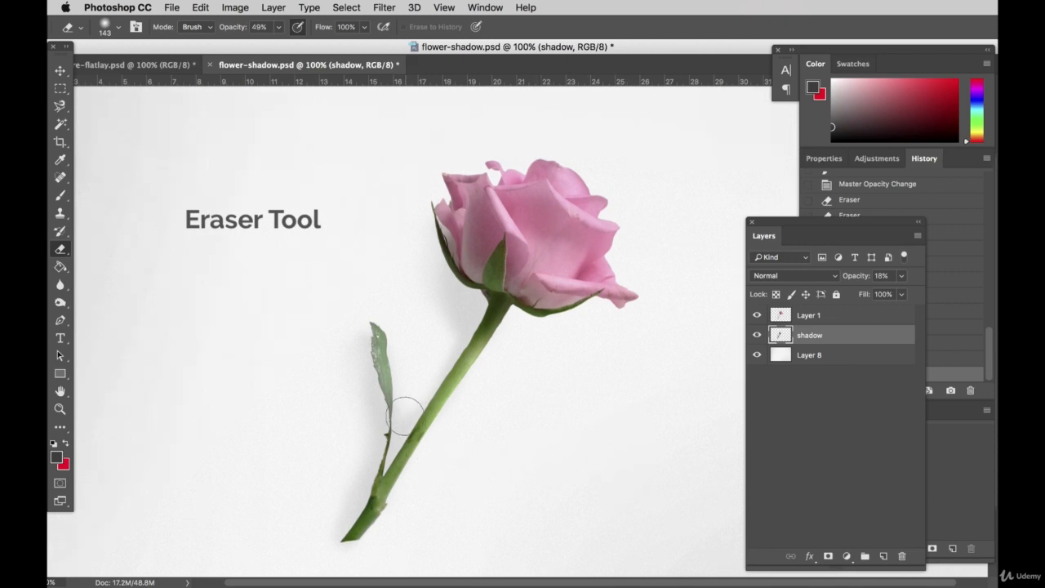
click(133, 27)
click(119, 27)
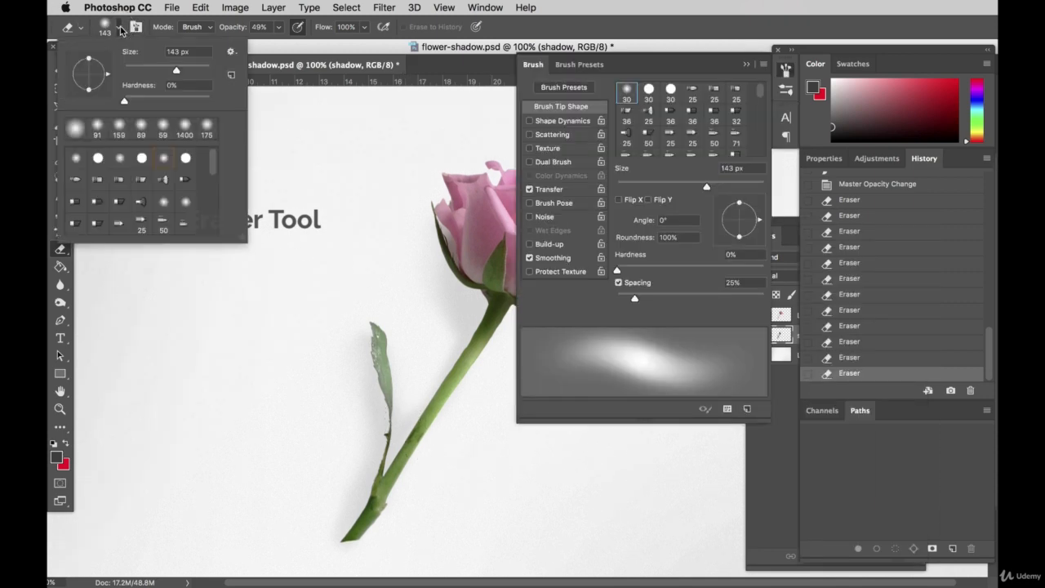
click(368, 277)
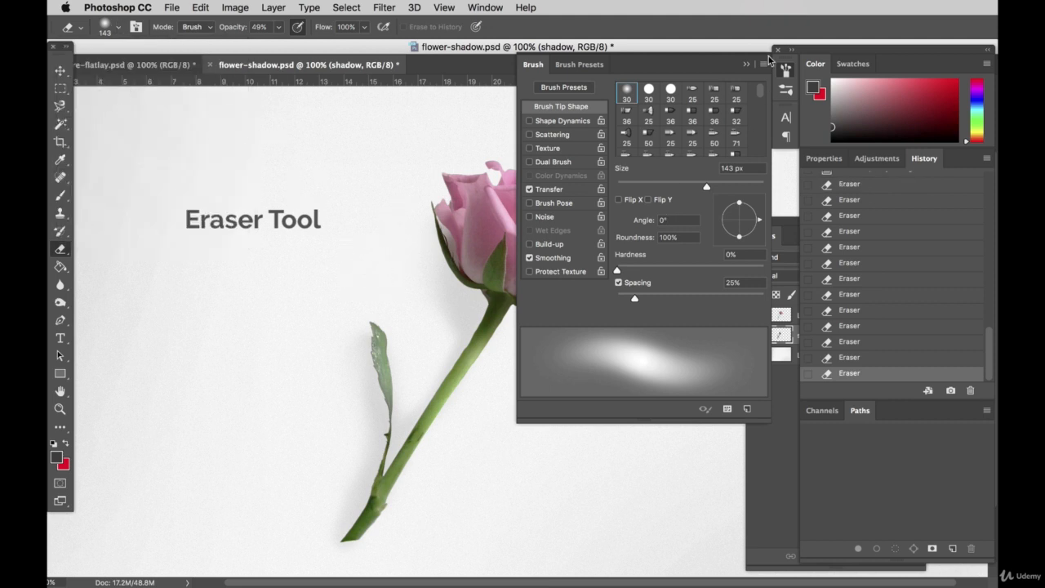
click(746, 66)
- Reduce the eraser size to 71 px and thin the shadow in the gap between the leaf and the stem
click(118, 30)
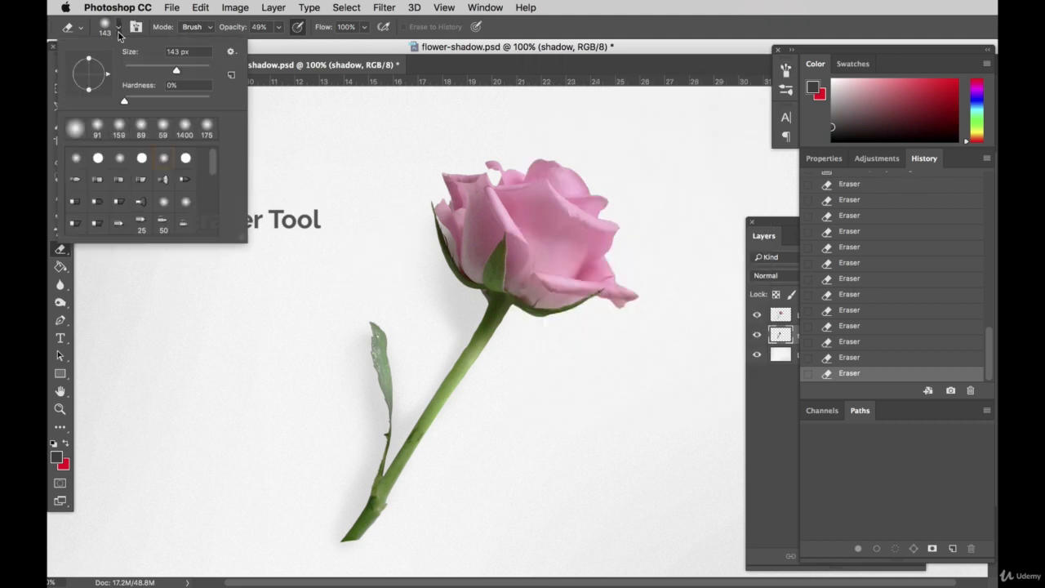
click(154, 72)
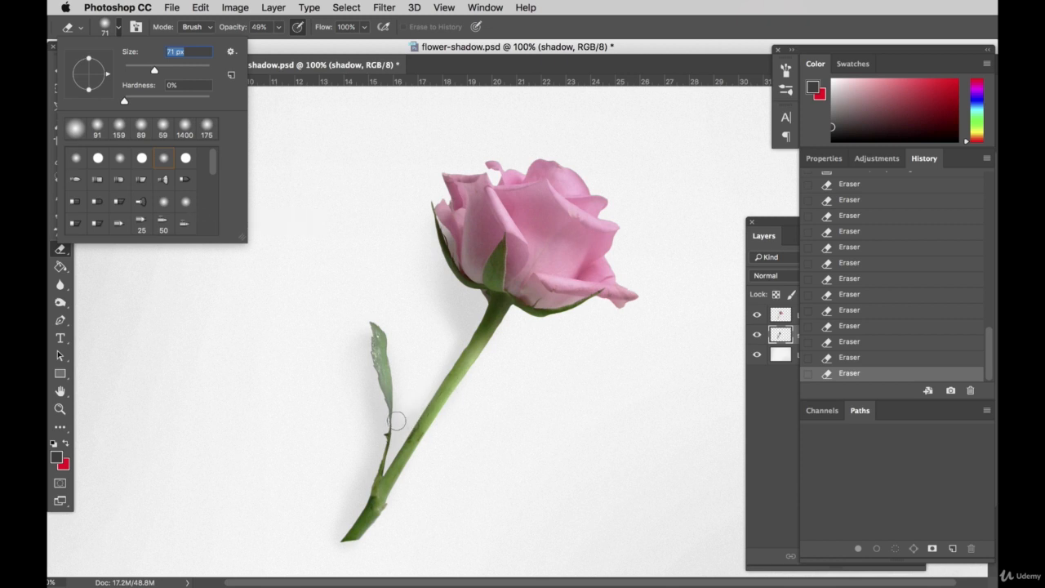
mouse_move(397, 428)
mouse_down()
mouse_move(392, 443)
mouse_move(399, 386)
mouse_move(408, 399)
mouse_move(415, 388)
mouse_up()
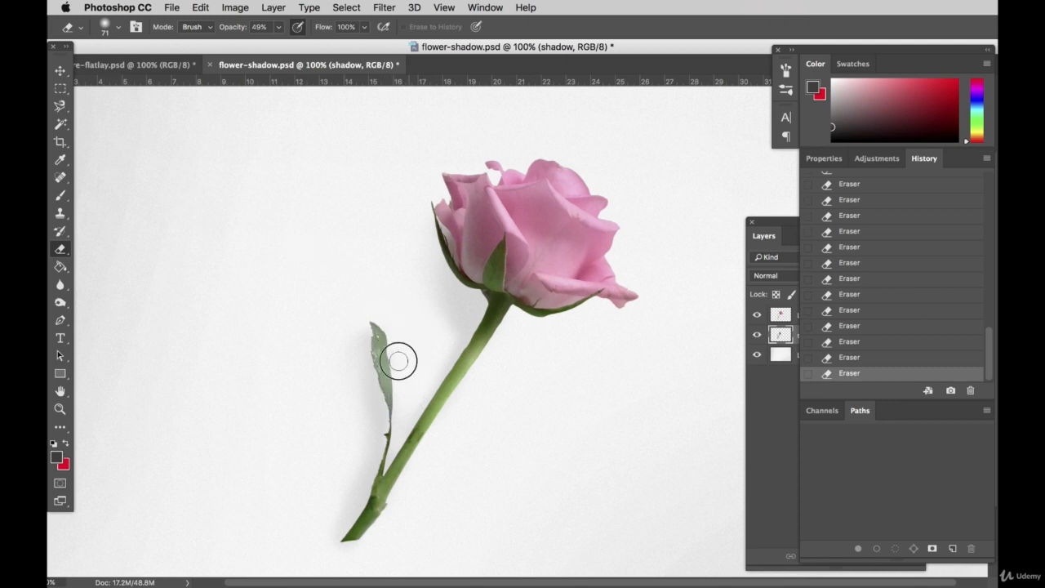
- Raise the shadow layer's opacity to 58%, moving the Layers panel clear of the panels covering its controls
scroll(558, 475, down, 1)
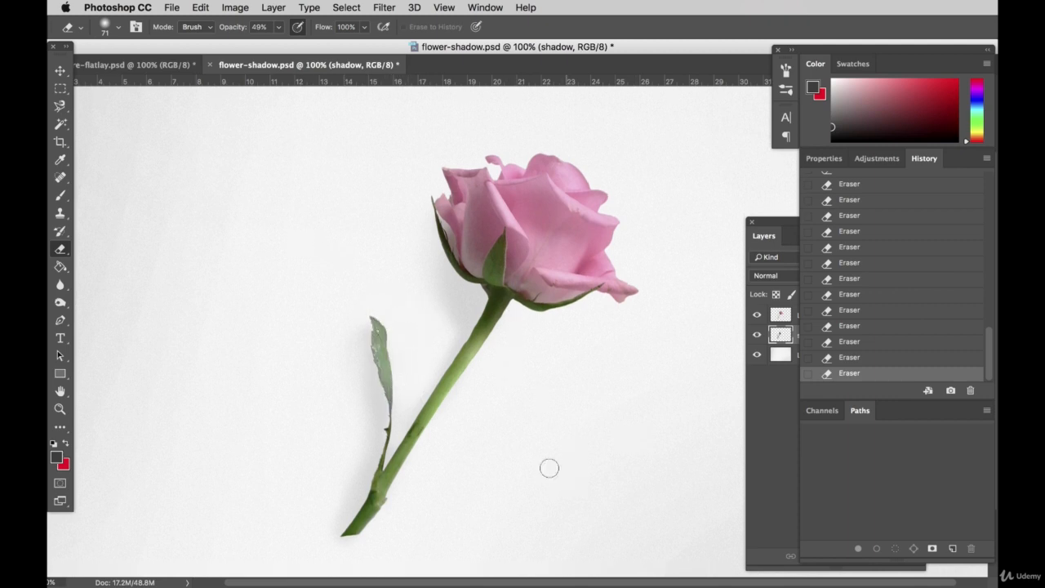
key(v)
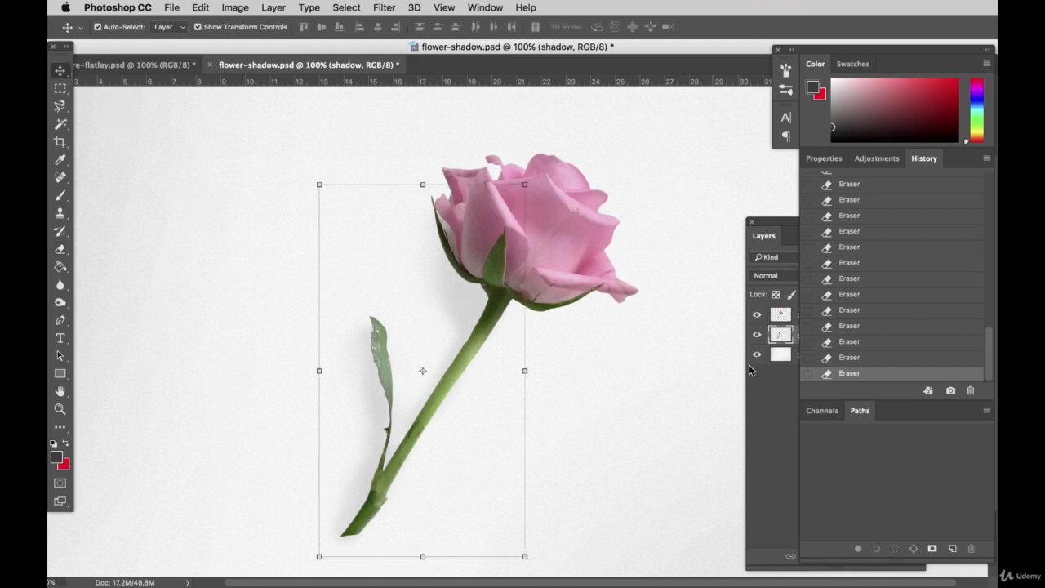
drag(780, 222, 695, 221)
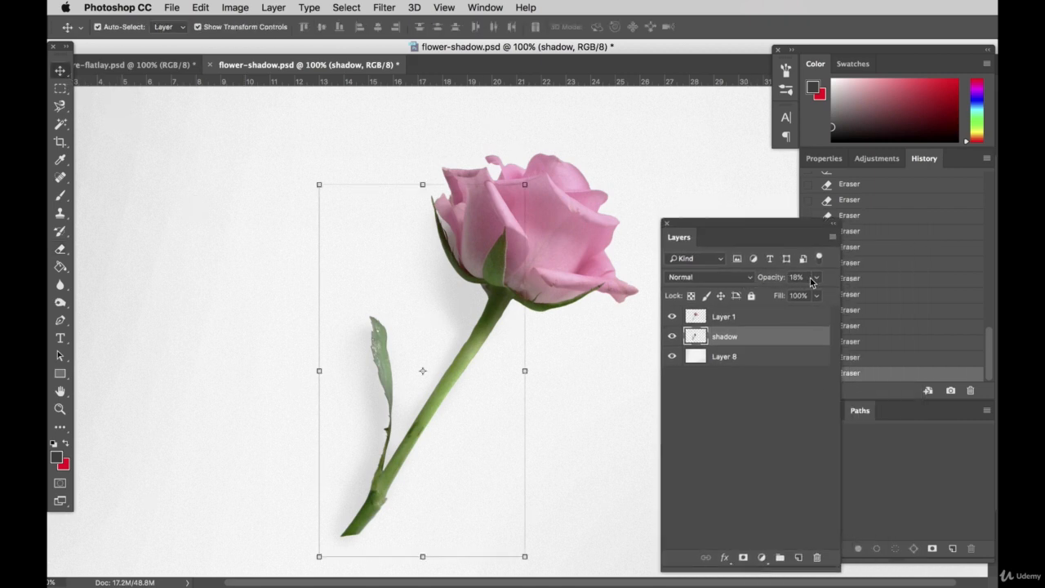
drag(780, 298, 782, 298)
mouse_move(805, 299)
mouse_down()
mouse_move(793, 297)
mouse_move(807, 299)
mouse_up()
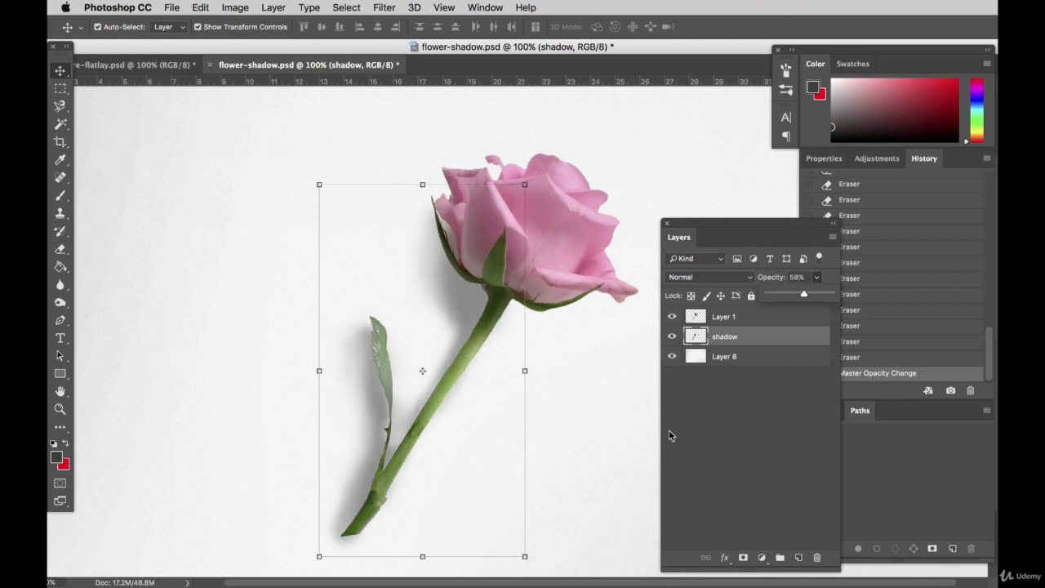
click(572, 490)
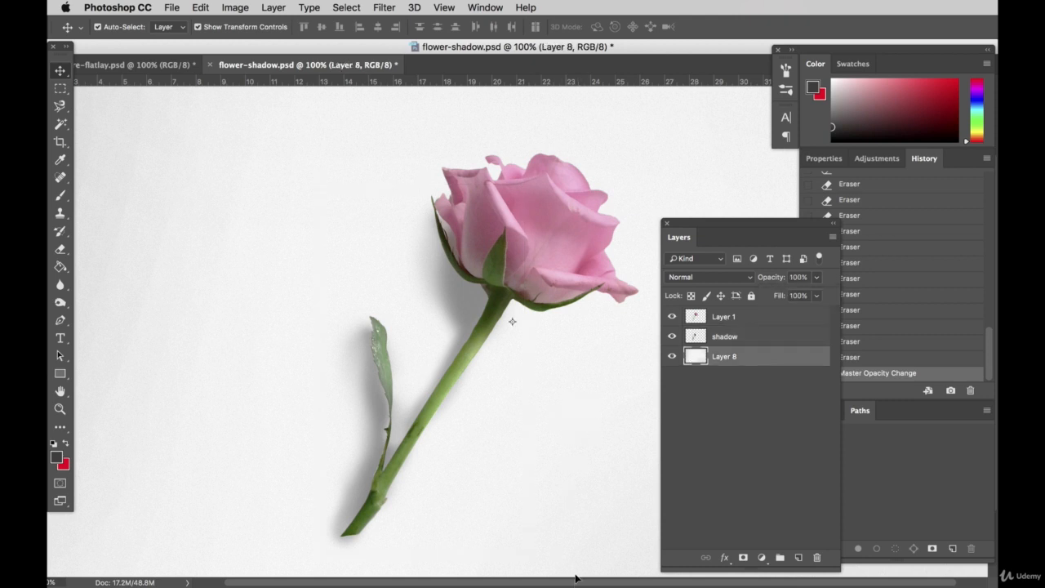
- Reselect the shadow layer and erase its outer edge beside the lower stem with the Eraser tool
scroll(570, 441, up, 1)
click(377, 475)
click(363, 485)
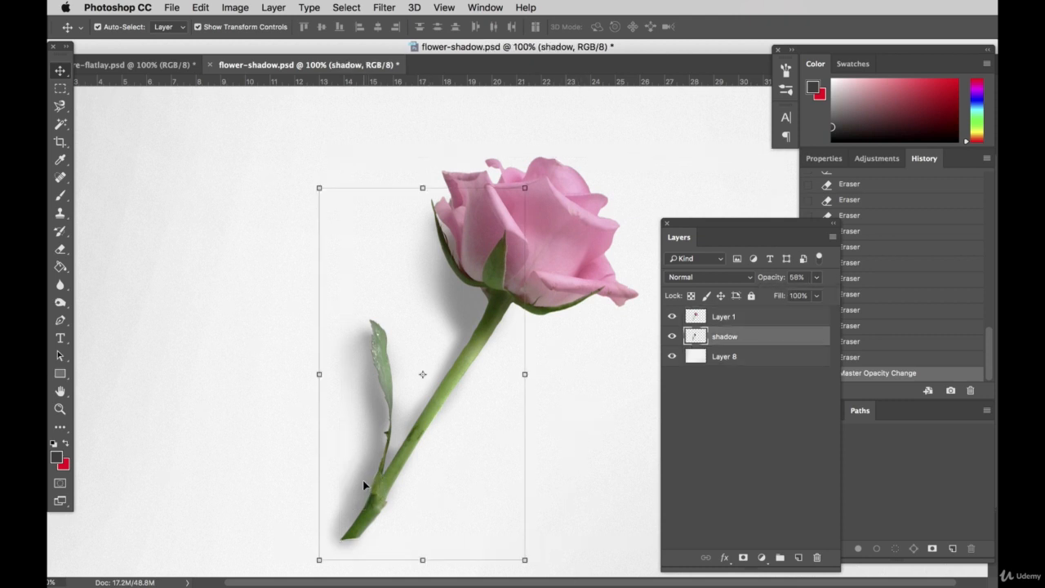
click(60, 249)
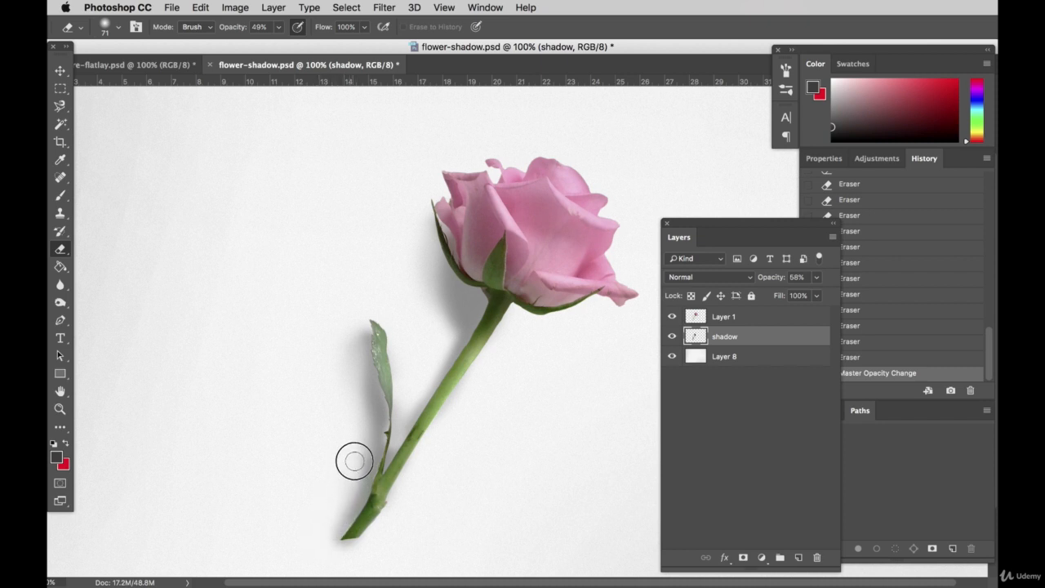
mouse_move(354, 461)
mouse_down()
mouse_move(322, 529)
mouse_move(347, 470)
mouse_move(326, 522)
mouse_up()
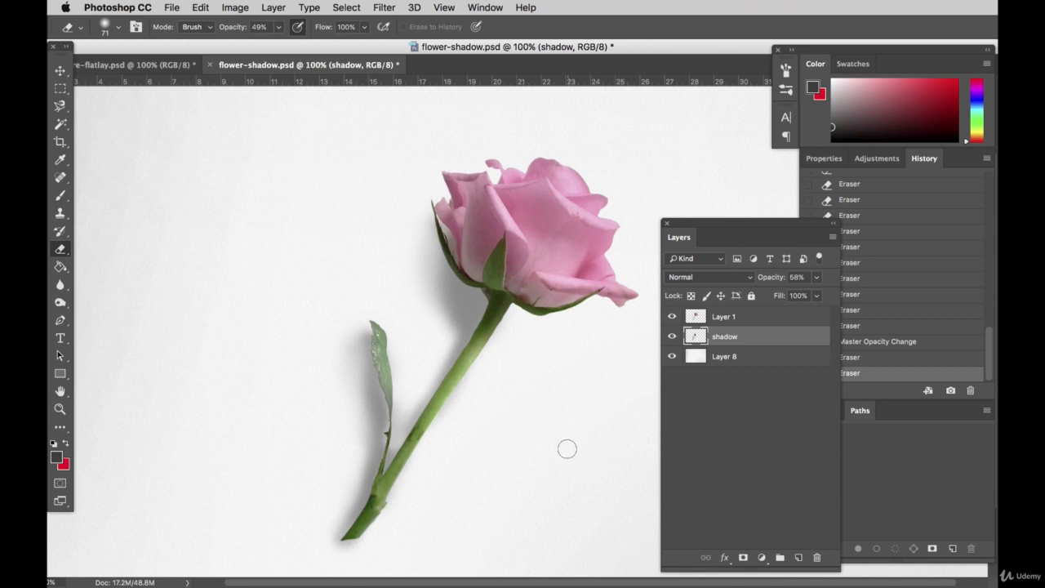
- Erase more of the shadow along the right-hand edge of the rose's lower stem
scroll(543, 498, up, 1)
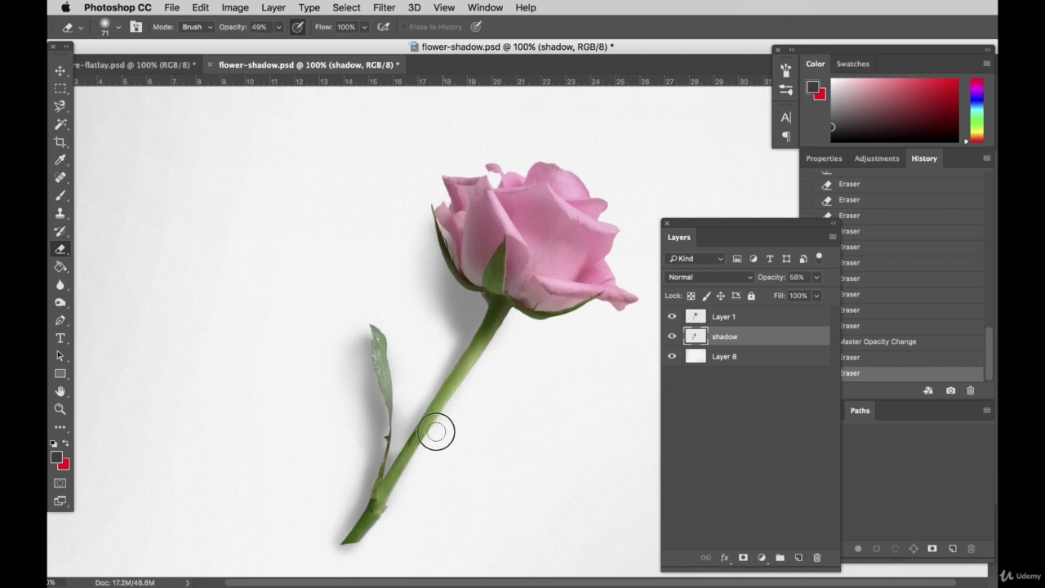
mouse_move(414, 471)
mouse_down()
mouse_move(375, 531)
mouse_move(385, 518)
mouse_up()
scroll(473, 452, up, 3)
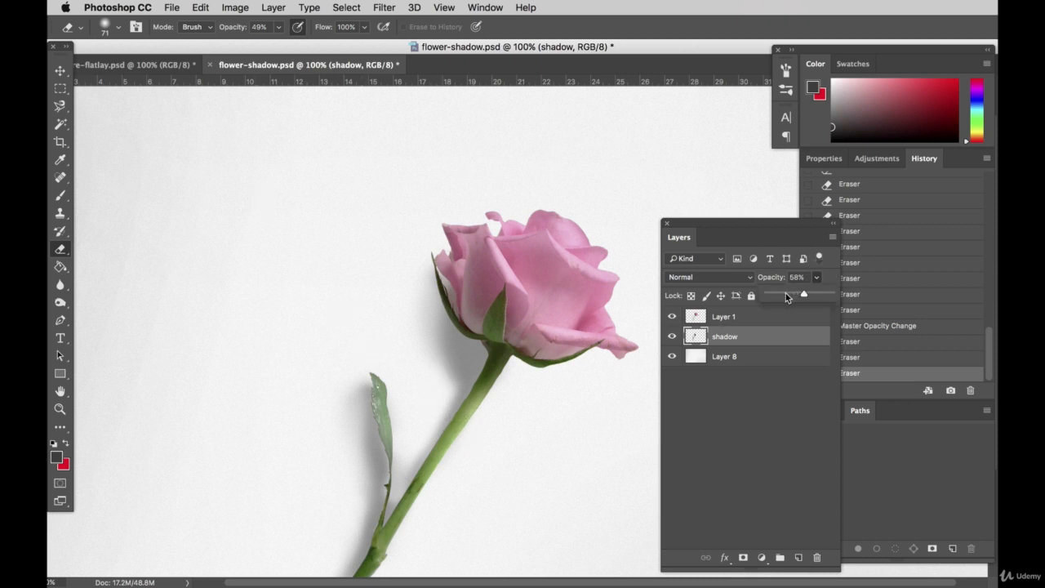
- Lower the shadow layer's opacity to 34% and move the Layers panel farther away from the rose
click(786, 296)
click(789, 296)
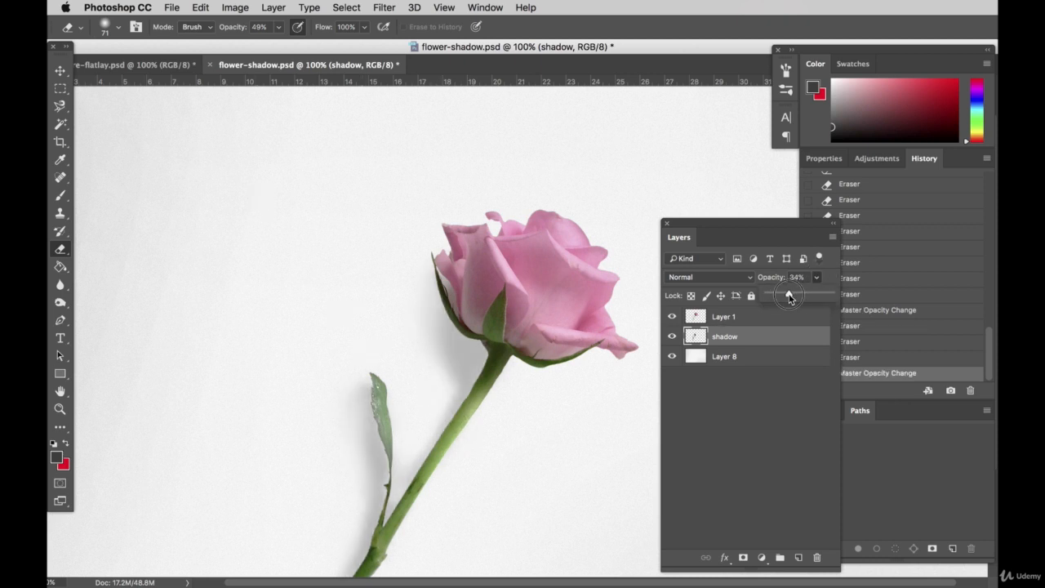
scroll(471, 492, down, 5)
scroll(471, 493, up, 2)
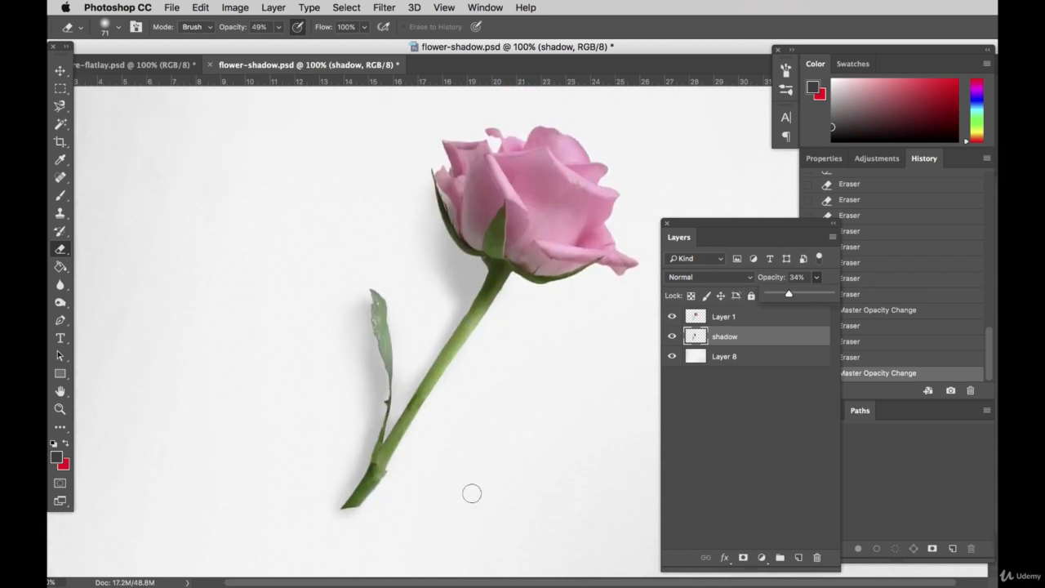
scroll(439, 250, up, 1)
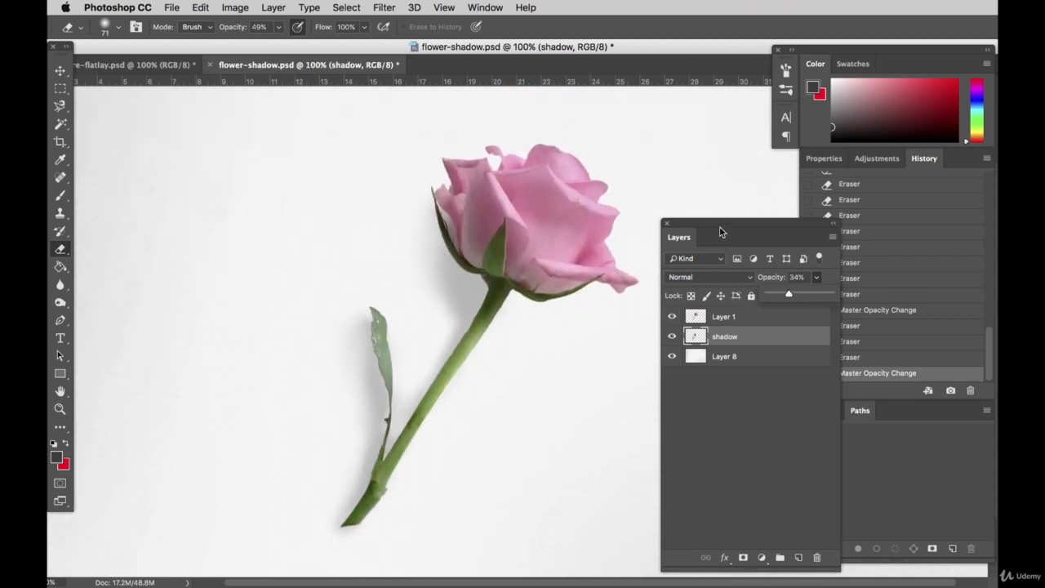
drag(720, 233, 842, 235)
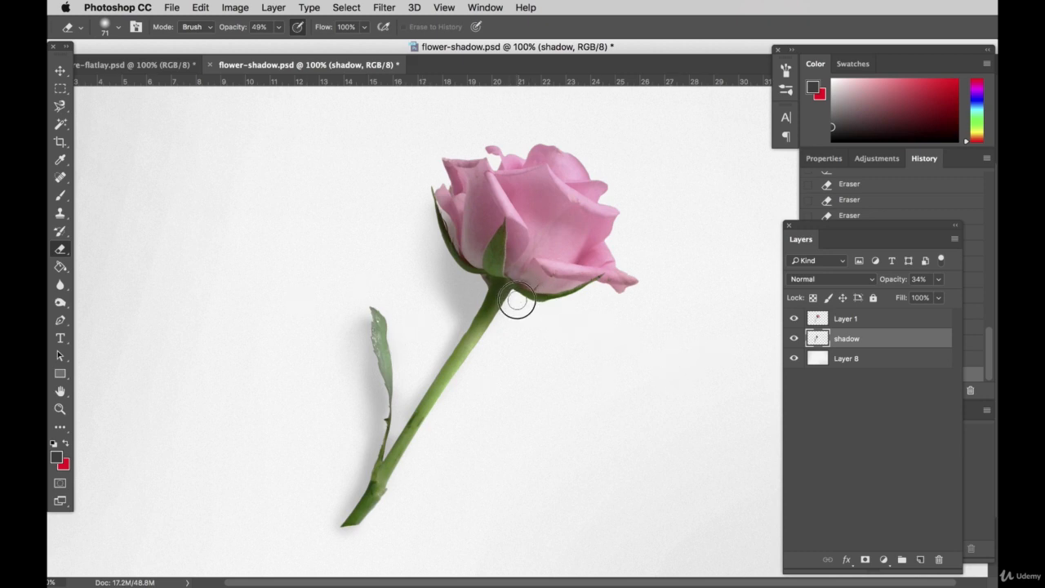
- Paint extra shadow beneath the flower head with the Brush tool and soften its edge with the Eraser
click(60, 195)
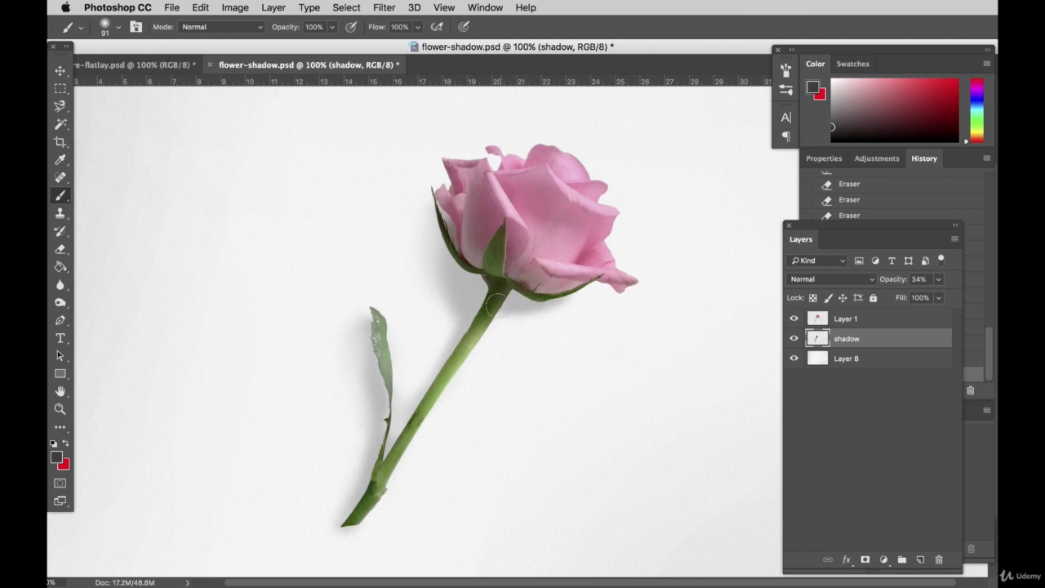
click(60, 249)
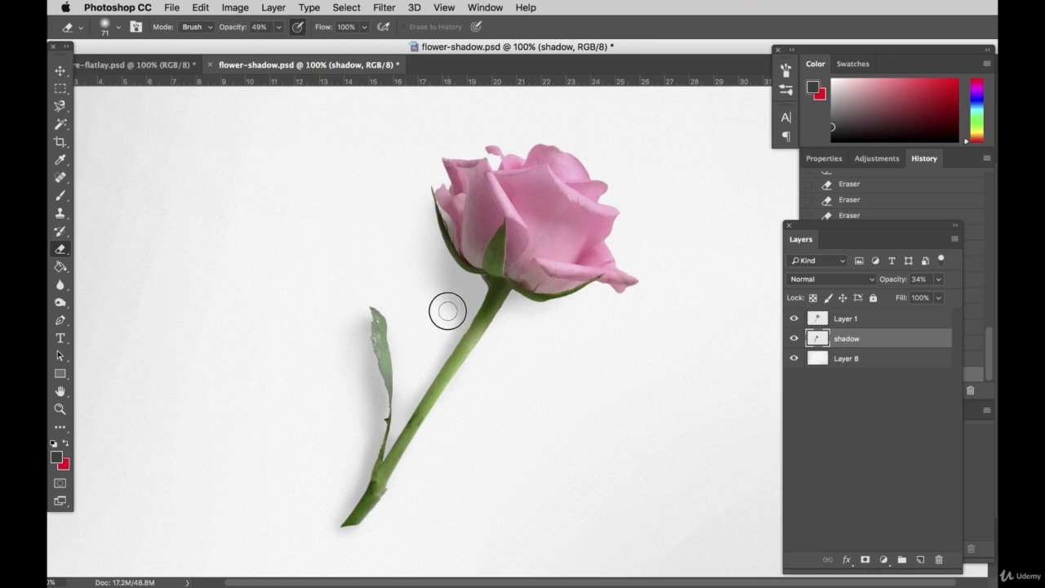
drag(447, 310, 434, 281)
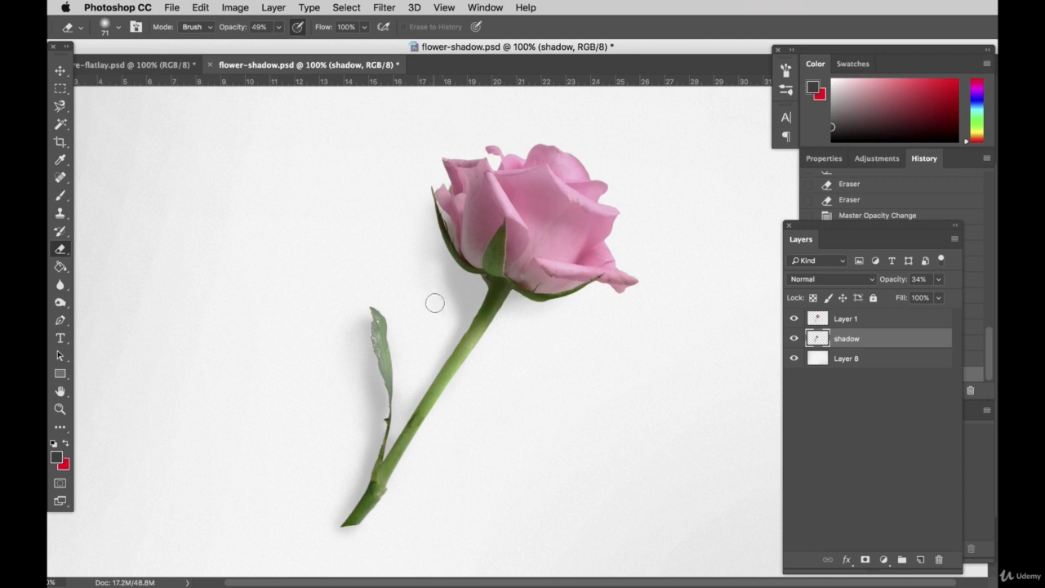
key(super+z)
- Set the eraser opacity to 15% and gently fade the shadow's outer edge between the flower head and the upper stem
click(279, 27)
drag(280, 43, 253, 45)
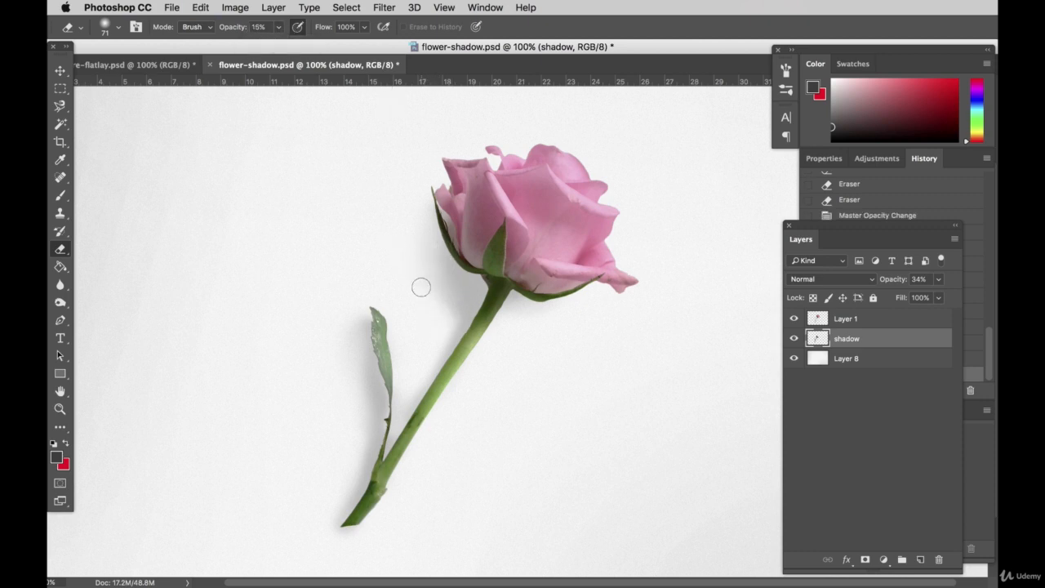
drag(443, 315, 432, 277)
mouse_move(438, 319)
mouse_down()
mouse_move(379, 113)
mouse_move(442, 314)
mouse_up()
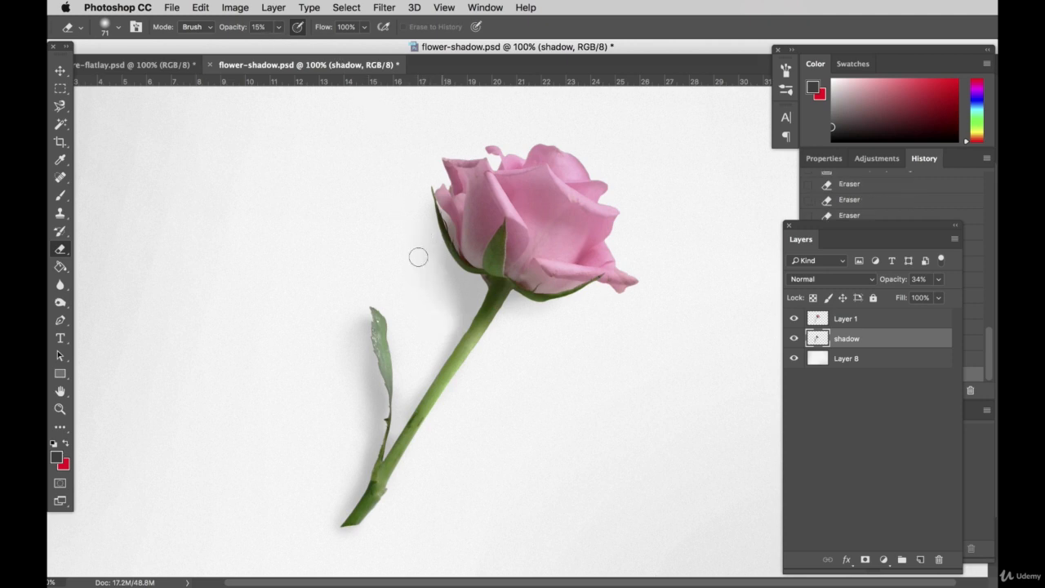
- Lower the shadow layer's opacity to 18% and deselect the layer to judge the shadow on the whole image
scroll(424, 297, up, 1)
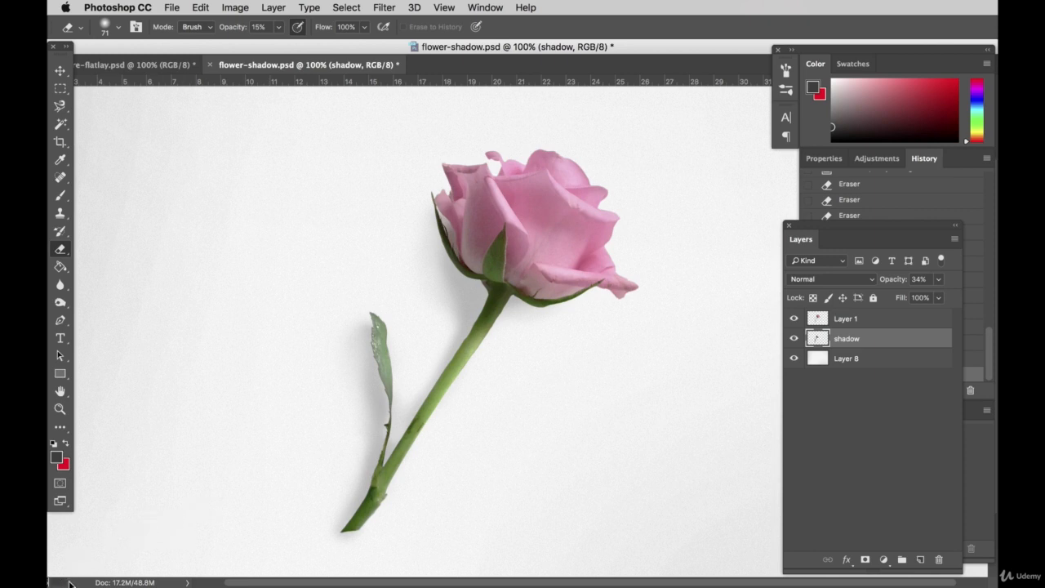
key(Return)
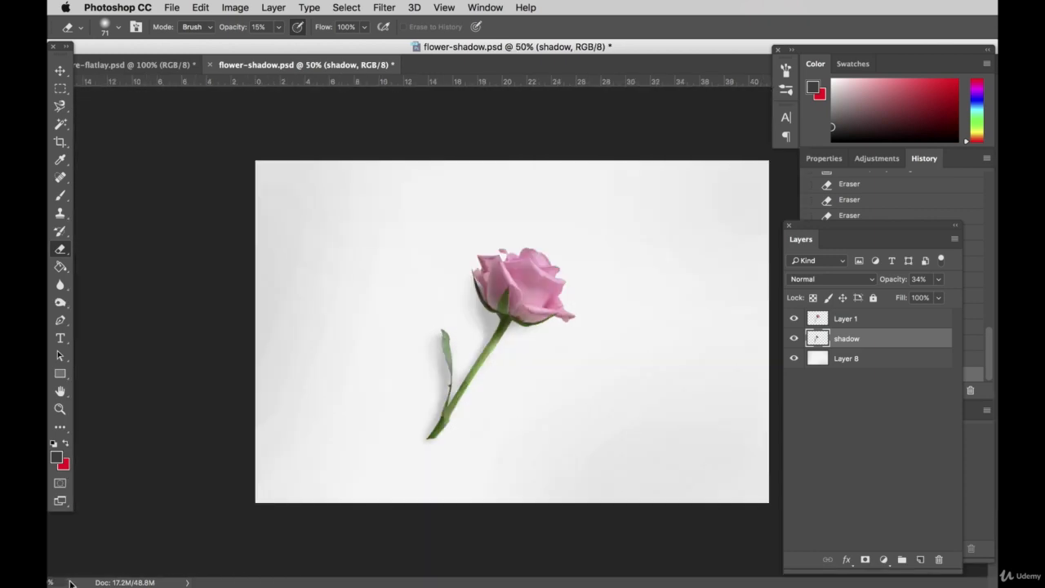
click(816, 318)
click(846, 338)
click(938, 280)
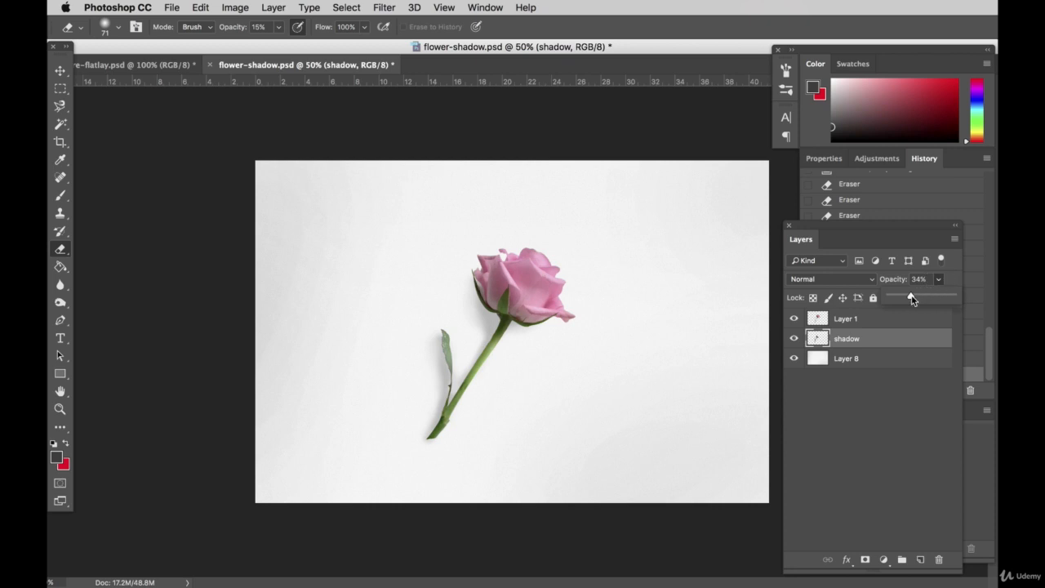
drag(912, 300, 869, 299)
key(v)
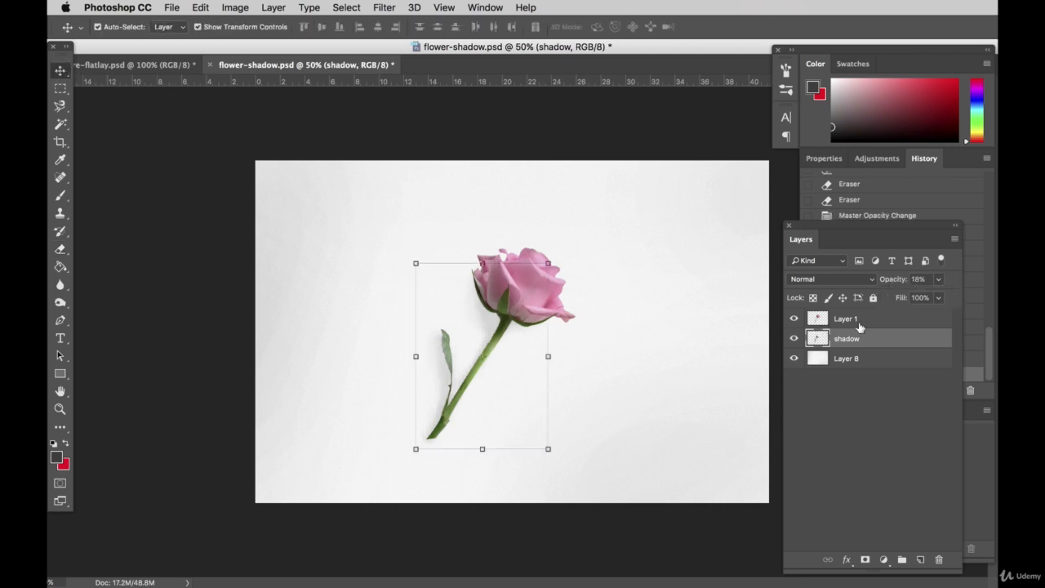
click(723, 260)
click(651, 130)
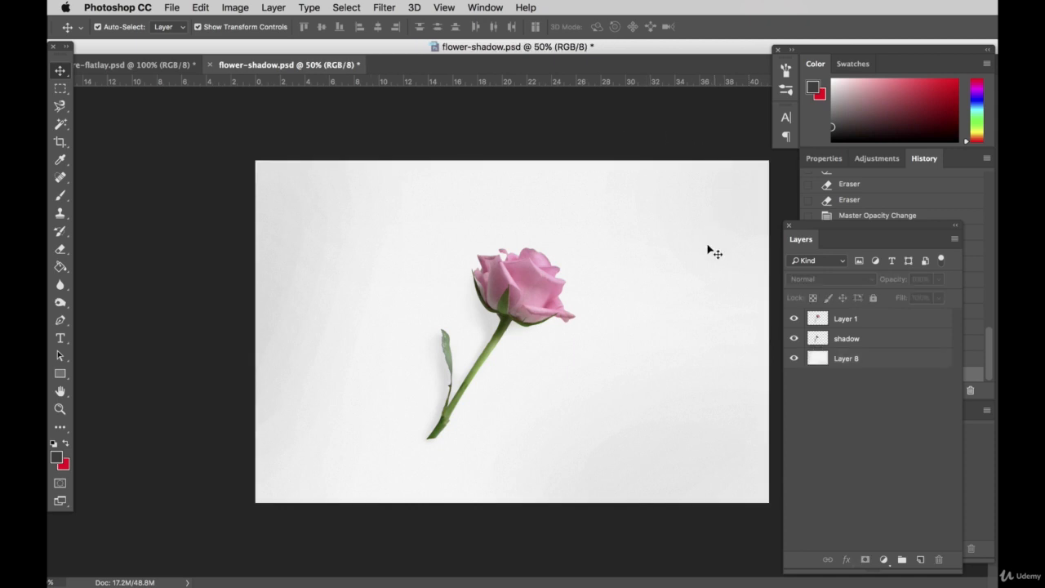
- Reselect the shadow layer, raise its opacity slightly to strengthen the shadow, and deselect all layers
click(599, 411)
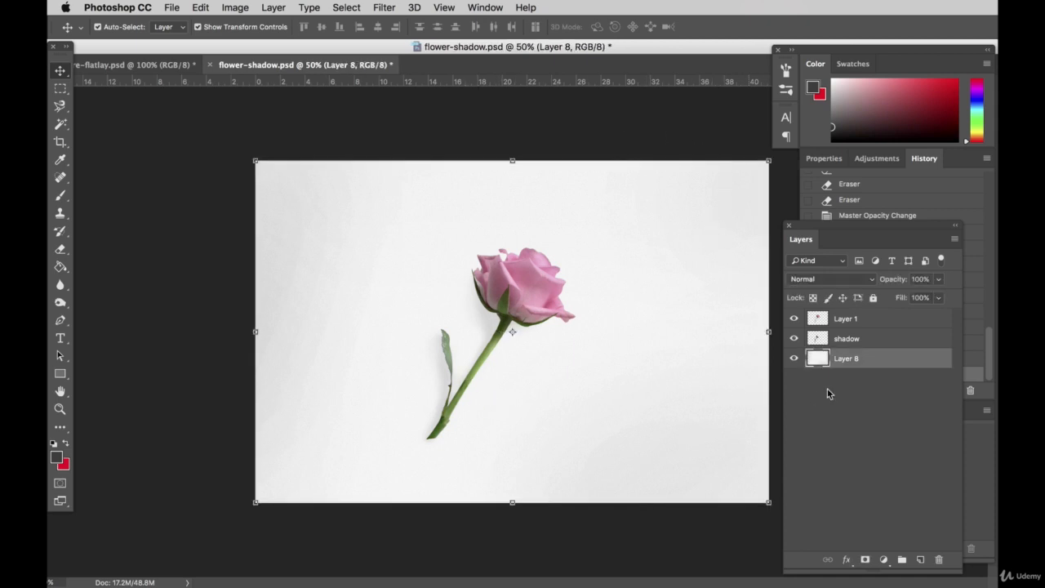
click(482, 323)
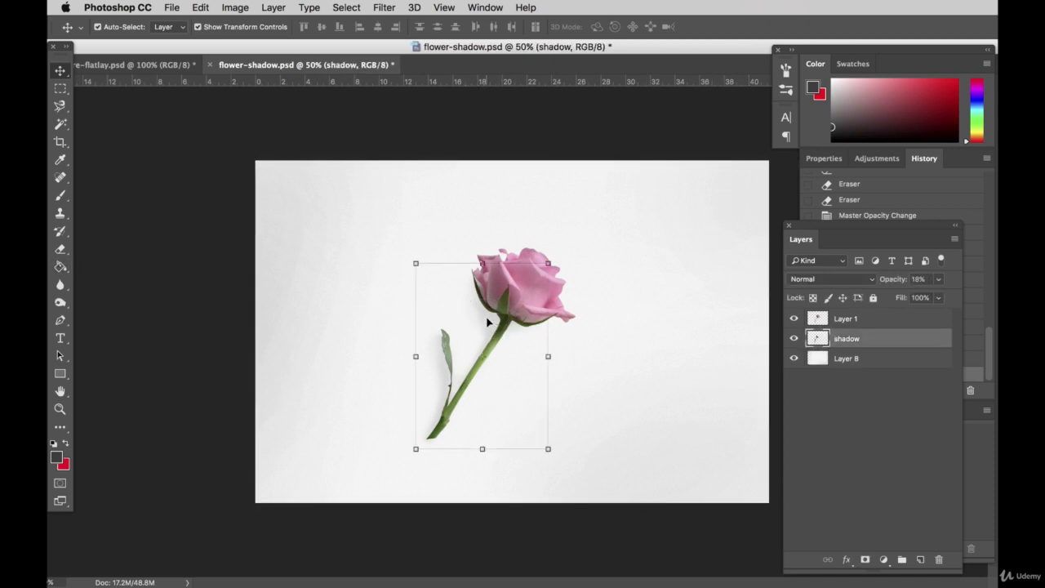
click(937, 280)
drag(901, 298, 908, 298)
click(568, 116)
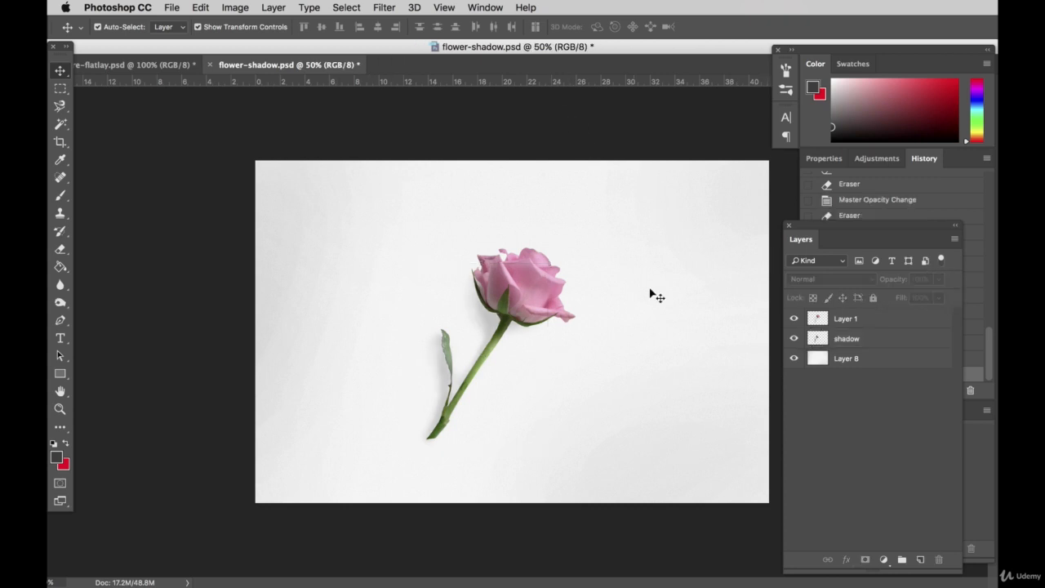